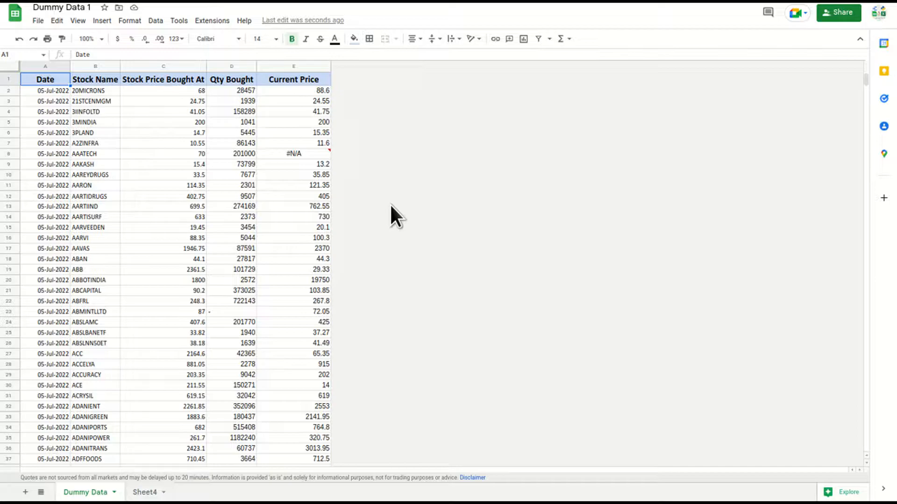
# Select the stock table A1:E21 in Dummy Data 1, then switch to the Importing Data From Different File spreadsheet
pyautogui.moveTo(278, 158); pyautogui.dragTo(350, 290)
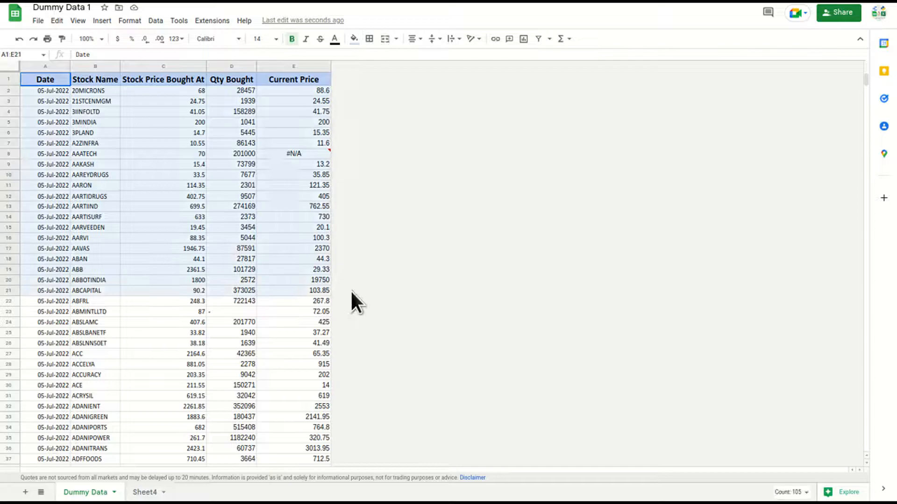
pyautogui.hotkey('ctrl', 'Tab')
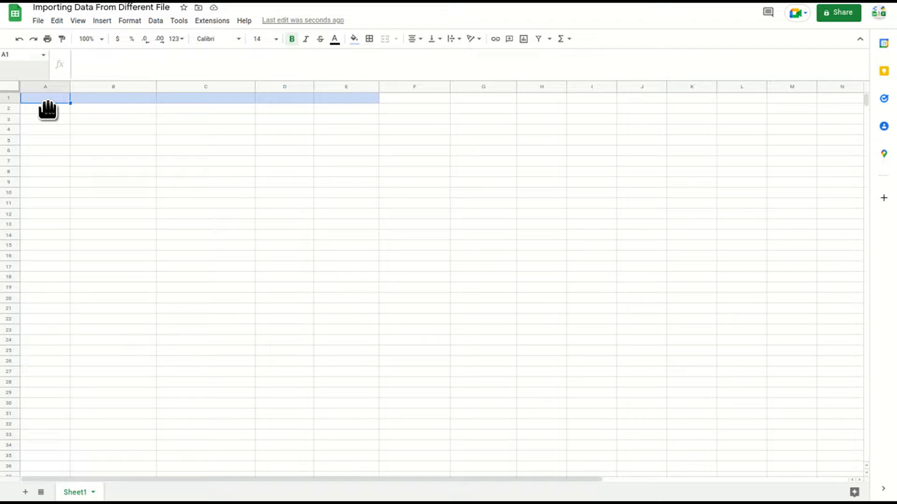
# In A1, begin the formula =QUERY(IMPORTRANGE(" with an opening quote for the source address
pyautogui.write('=query')
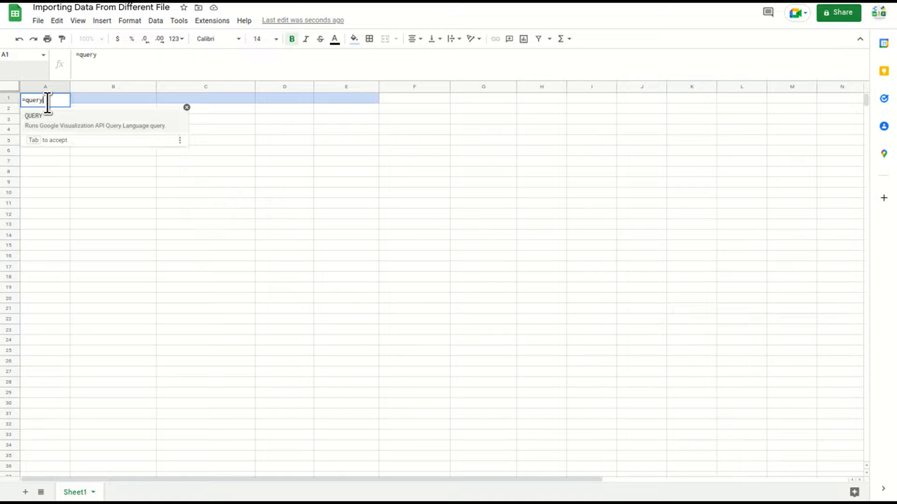
pyautogui.press('Tab')
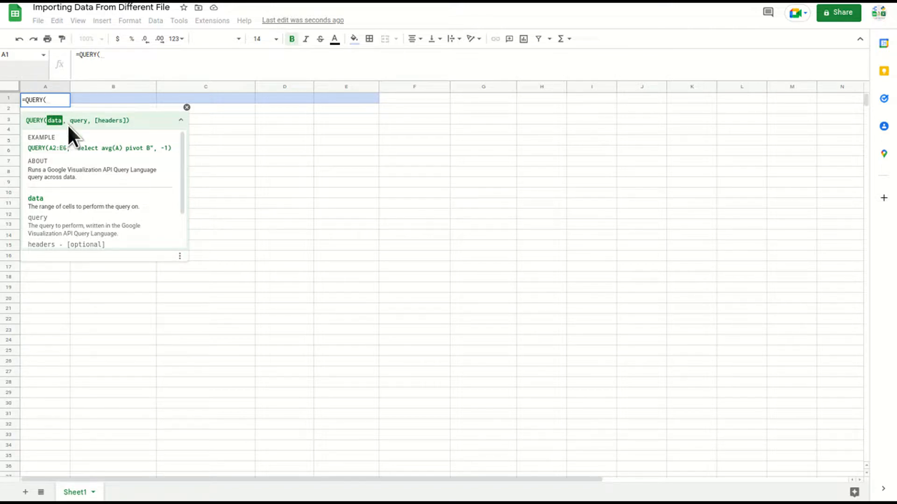
pyautogui.write('import')
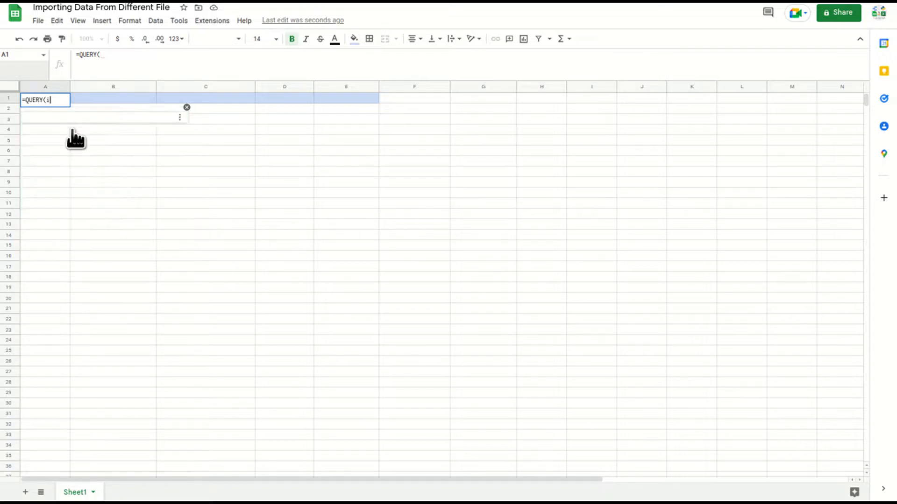
pyautogui.press('Down')
pyautogui.press('Down')
pyautogui.press('Down')
pyautogui.press('Down')
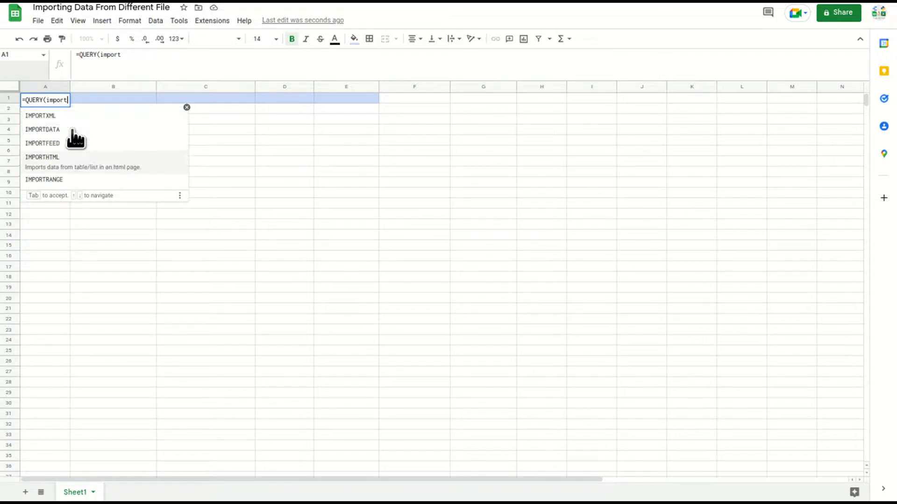
pyautogui.press('Tab')
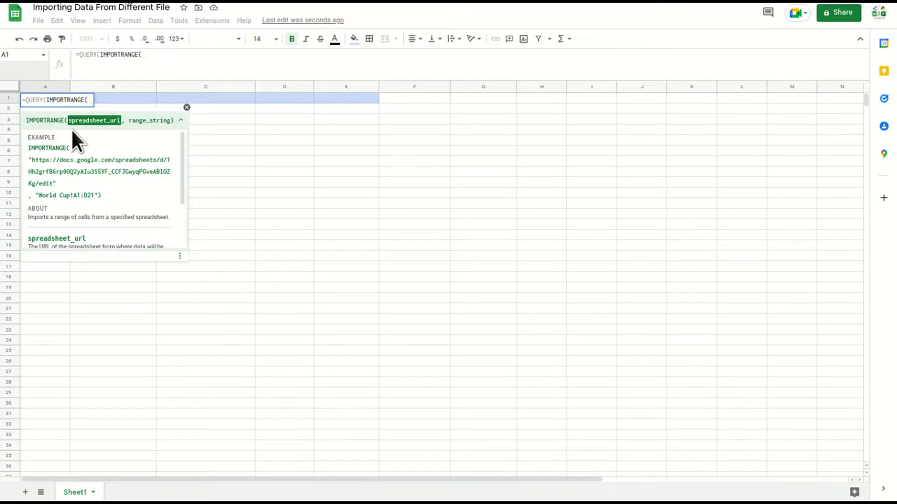
pyautogui.write('"')
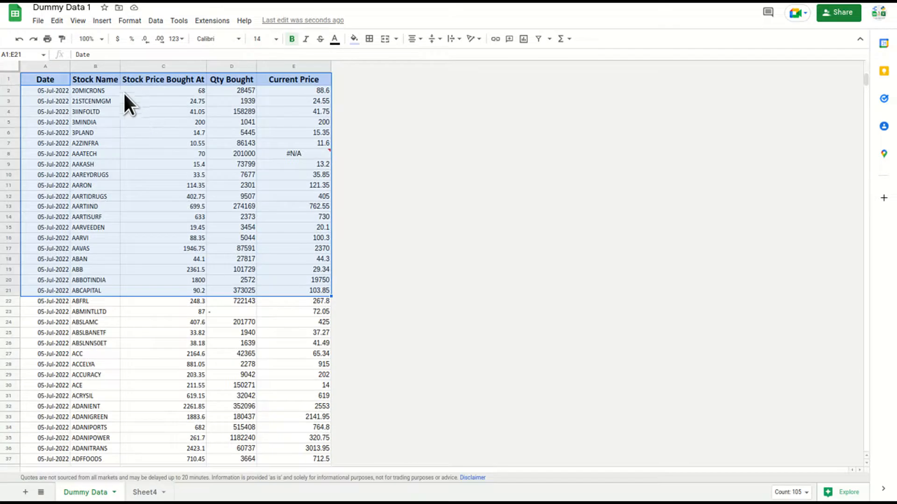
# Fill IMPORTRANGE with the Dummy Data 1 URL and the range "Dummy Data!A1:E"
pyautogui.click(446, 43)
pyautogui.click(166, 54)
pyautogui.hotkey('ctrl', 'c')
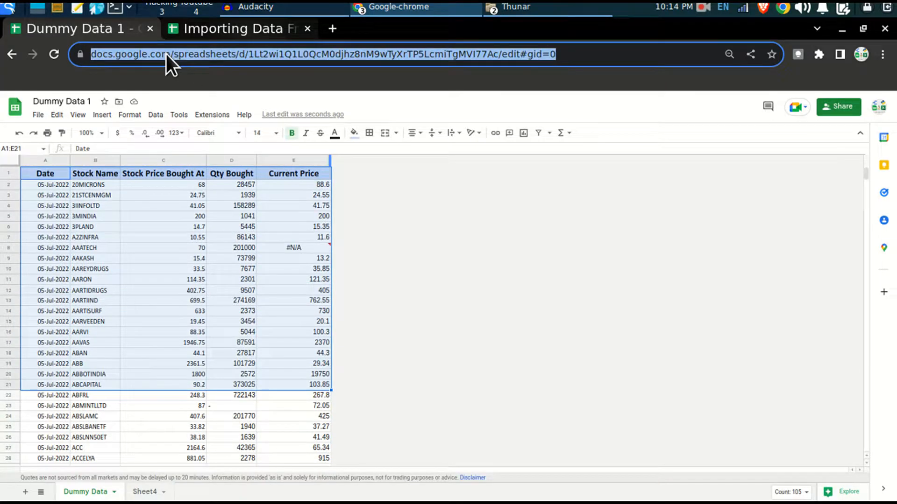
pyautogui.click(229, 29)
pyautogui.press('F11')
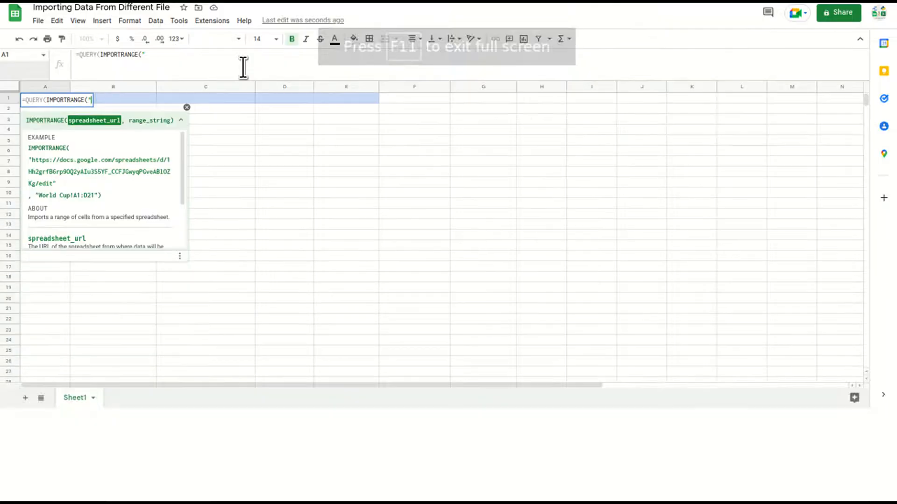
pyautogui.click(157, 59)
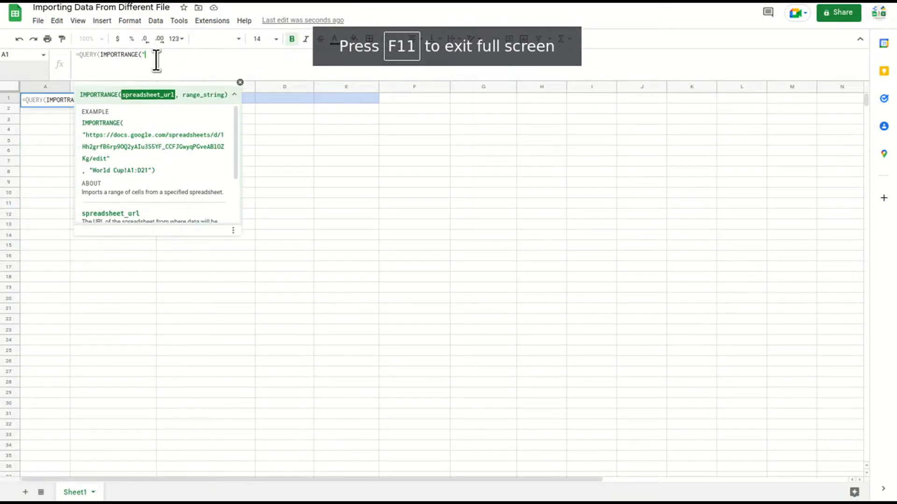
pyautogui.hotkey('ctrl', 'v')
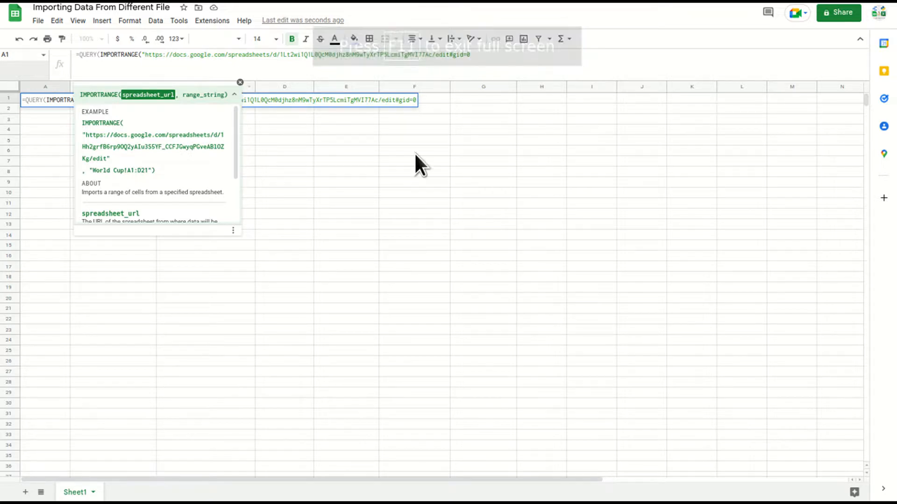
pyautogui.write('"')
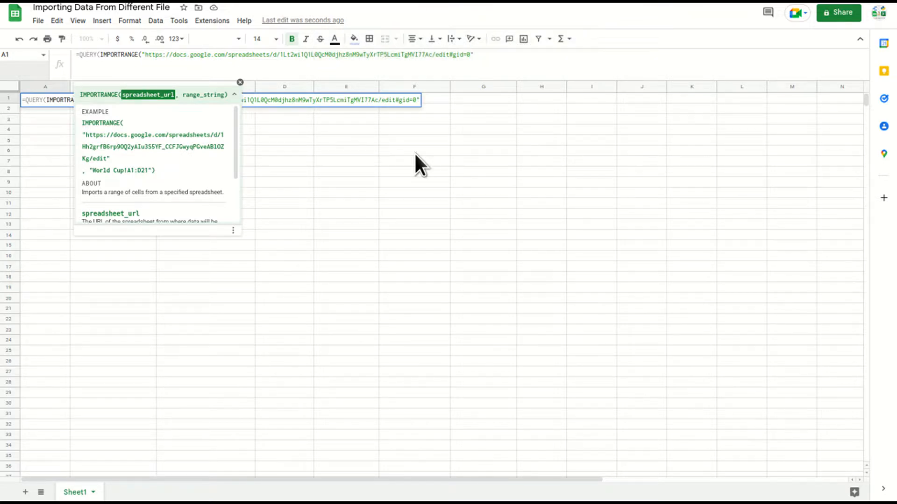
pyautogui.write(',"')
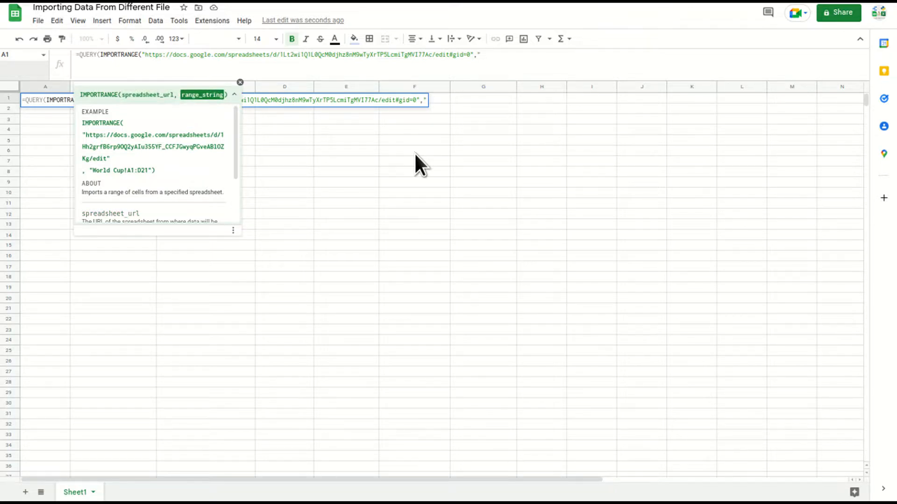
pyautogui.write('Dummy Data')
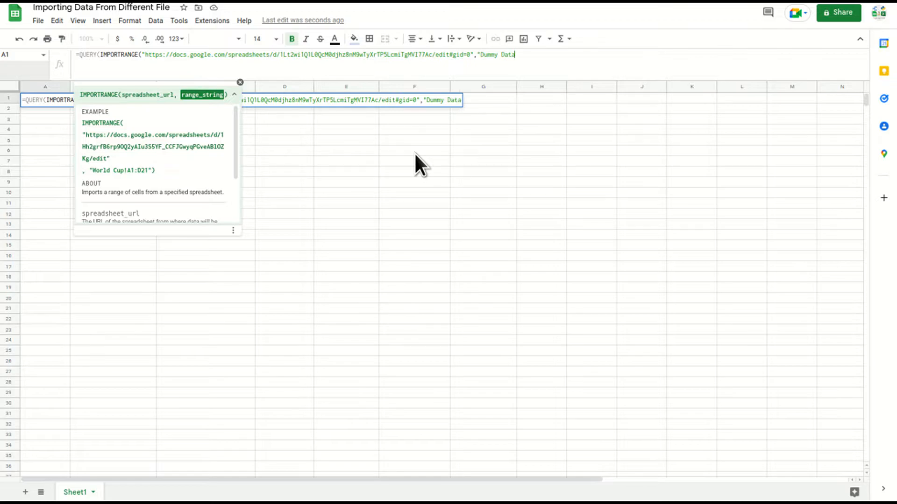
pyautogui.write('!A1:E")')
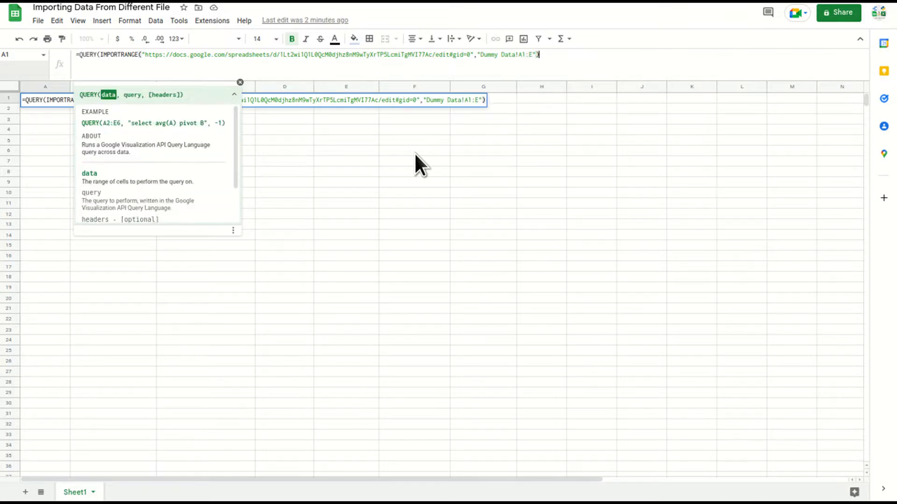
pyautogui.moveTo(479, 55); pyautogui.dragTo(532, 55)
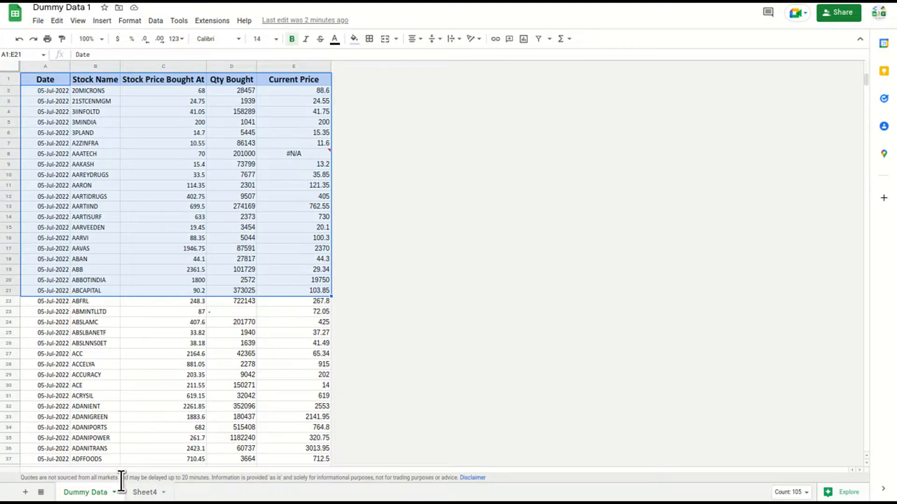
pyautogui.click(63, 121)
pyautogui.moveTo(47, 77); pyautogui.dragTo(326, 184)
pyautogui.click(154, 493)
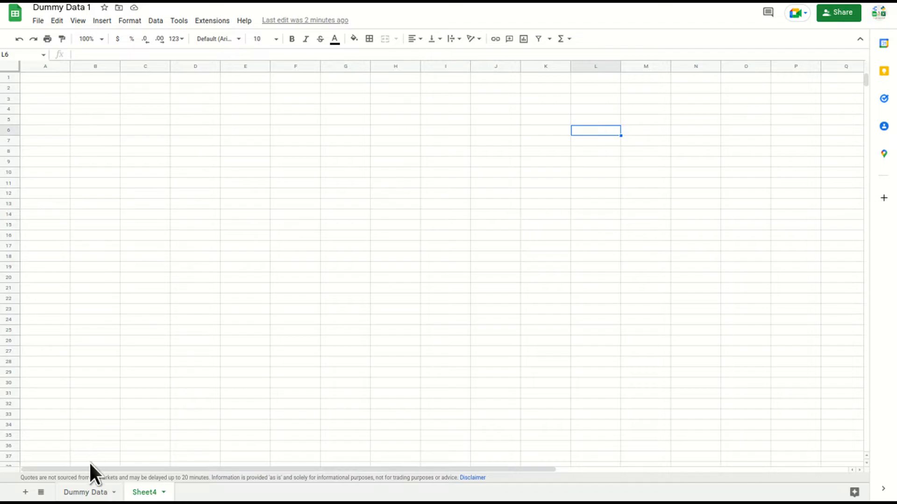
pyautogui.click(81, 493)
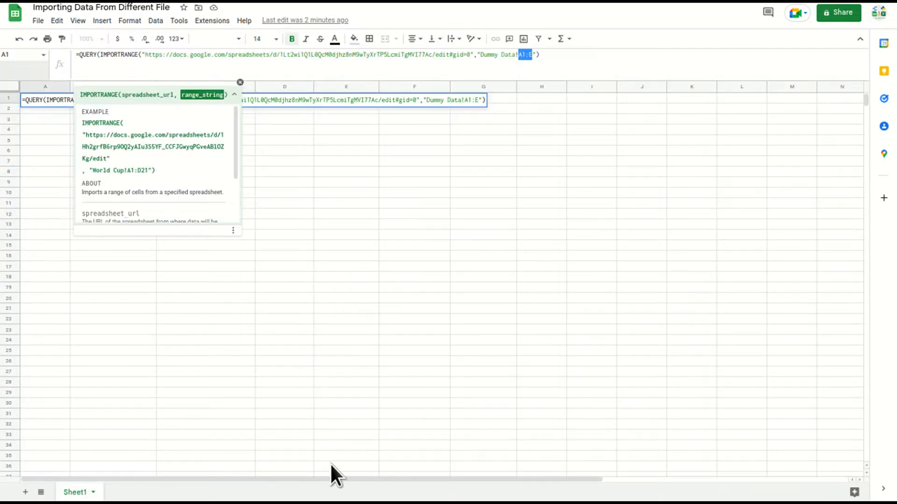
pyautogui.click(556, 56)
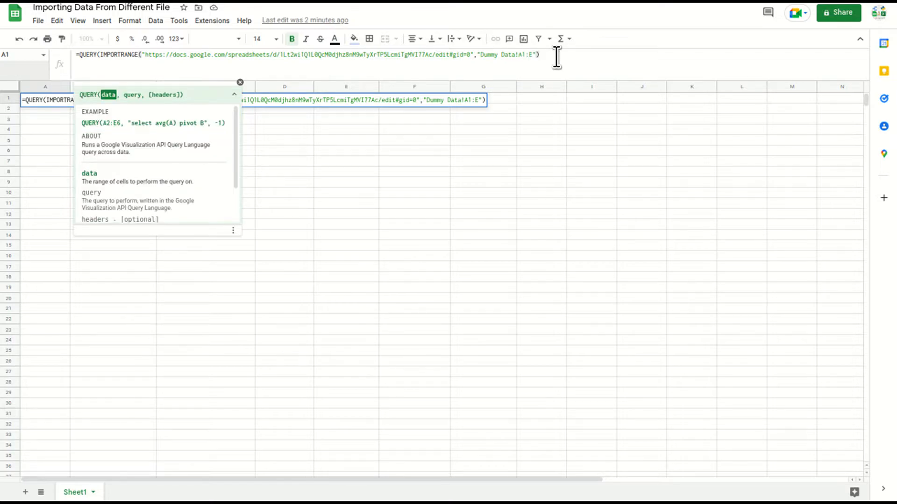
# Finish the formula with ,"select *",-1) and enter it to import every column
pyautogui.write(',')
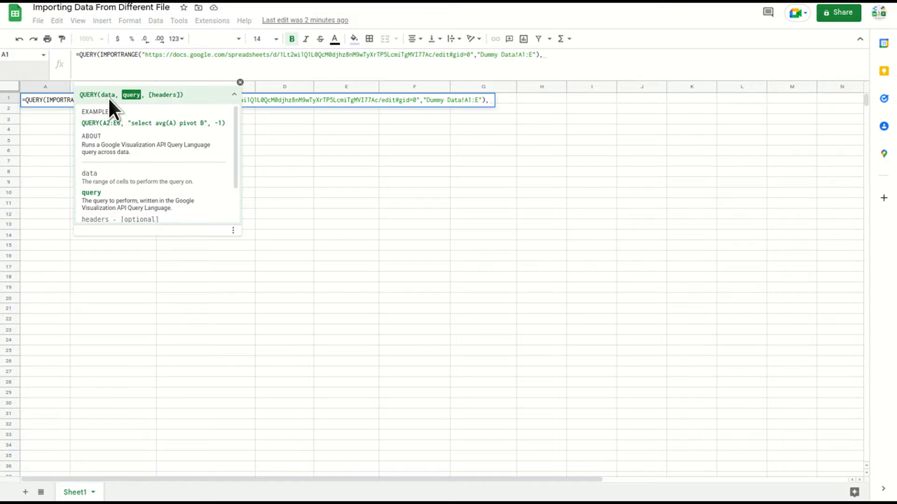
pyautogui.write('"')
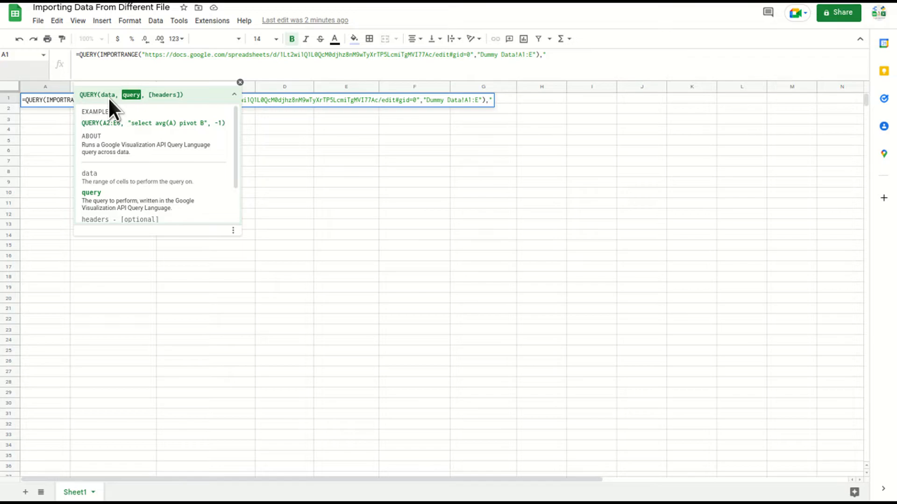
pyautogui.write('select *",')
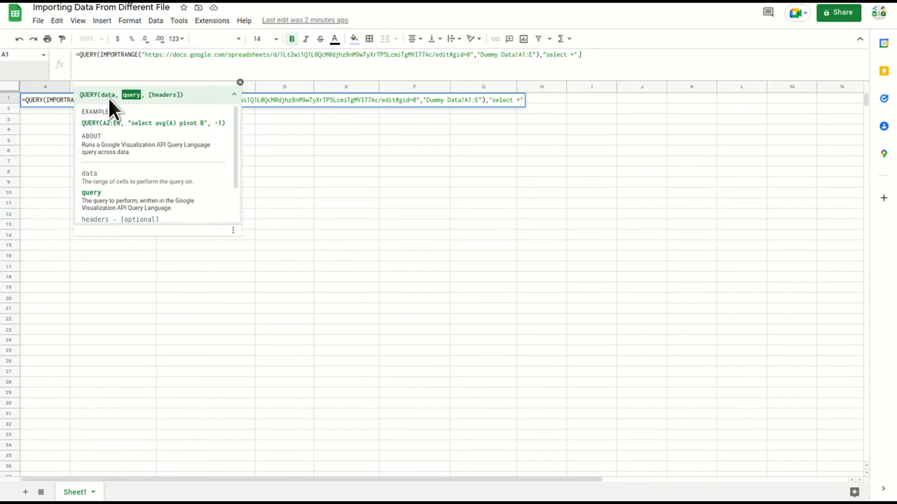
pyautogui.write('-1)')
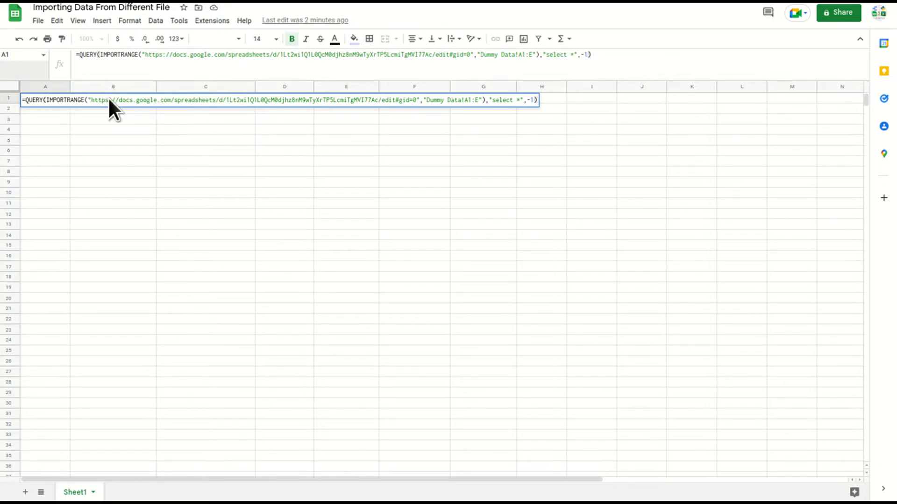
pyautogui.press('Return')
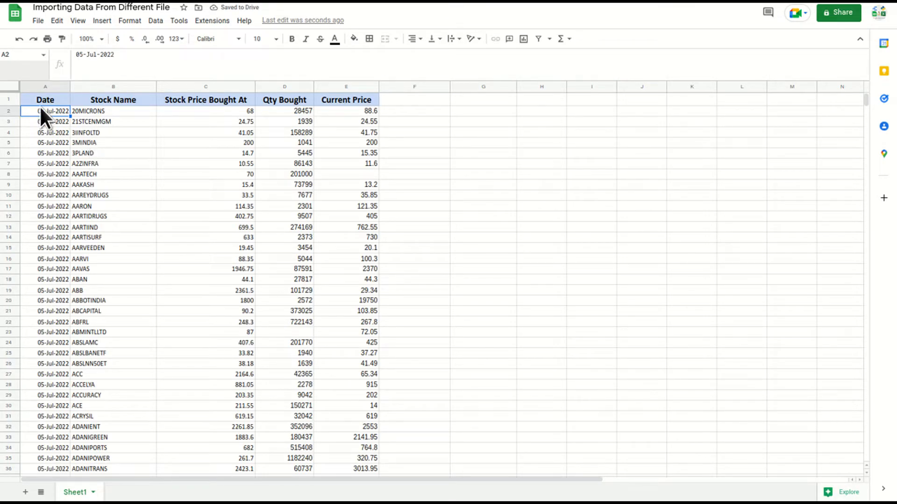
# Change the query from "select *" to "select Col1,Col3,Col5" and commit the formula
pyautogui.click(50, 99)
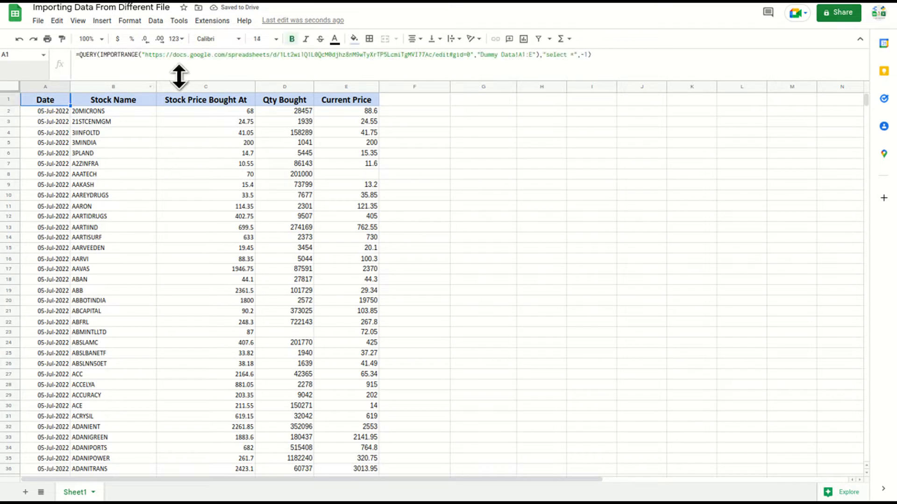
pyautogui.click(573, 55)
pyautogui.doubleClick(559, 59)
pyautogui.click(560, 60)
pyautogui.doubleClick(560, 61)
pyautogui.click(573, 60)
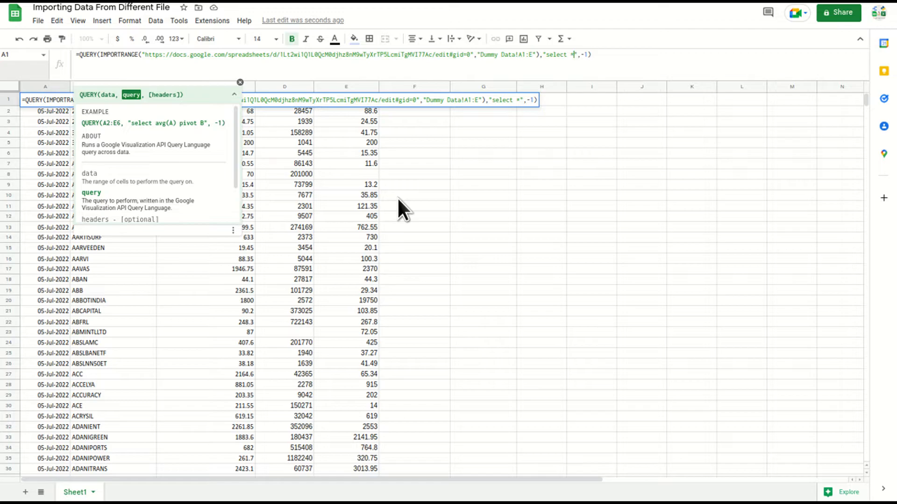
pyautogui.press('BackSpace')
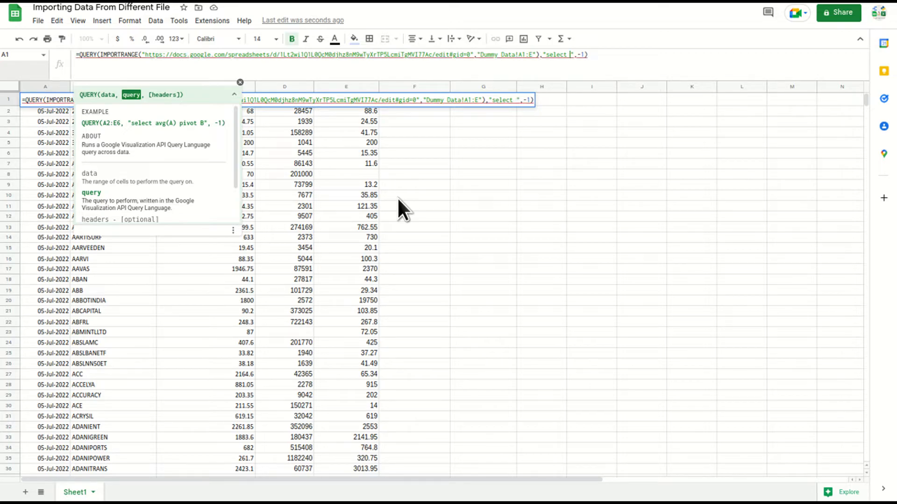
pyautogui.write('Col1,')
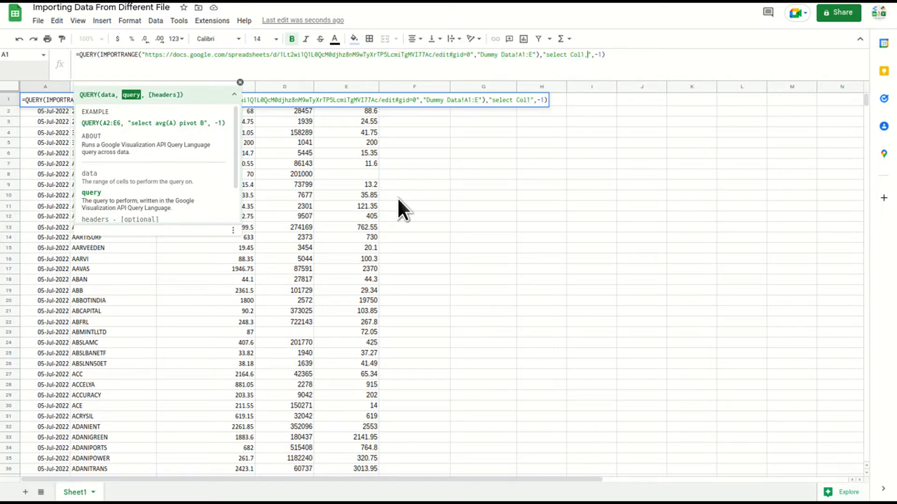
pyautogui.write('Col3,Col')
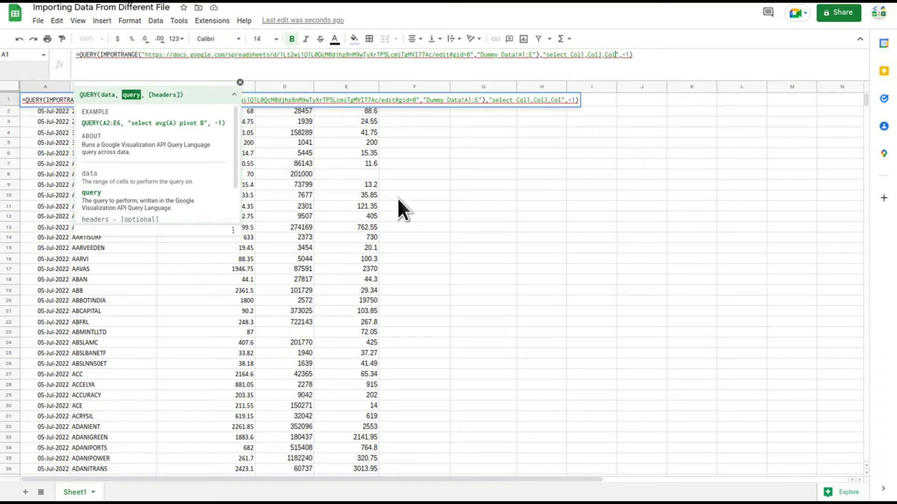
pyautogui.write('5')
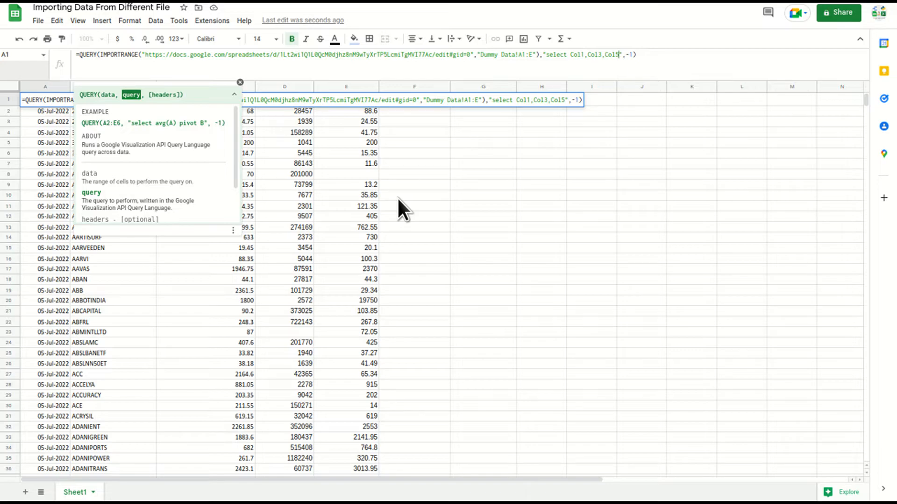
pyautogui.press('Return')
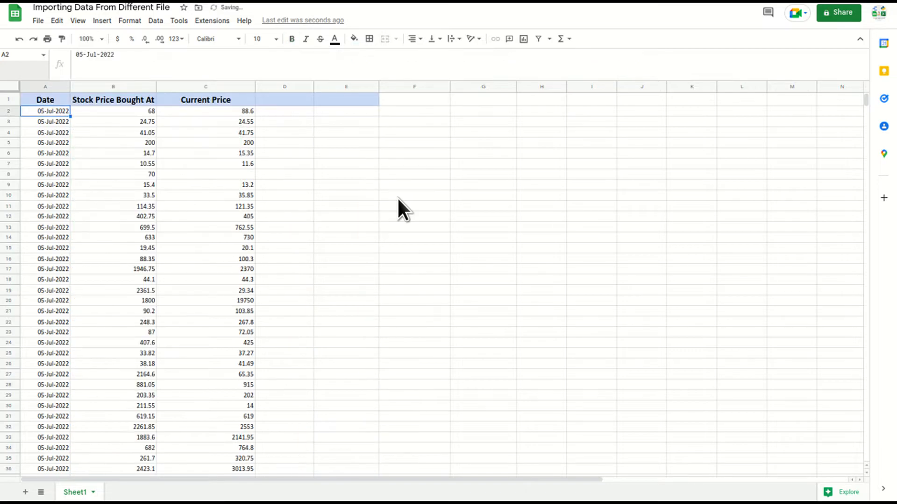
# Edit A1's query to use Col2 instead of Col1, so Stock Name replaces Date
pyautogui.click(47, 98)
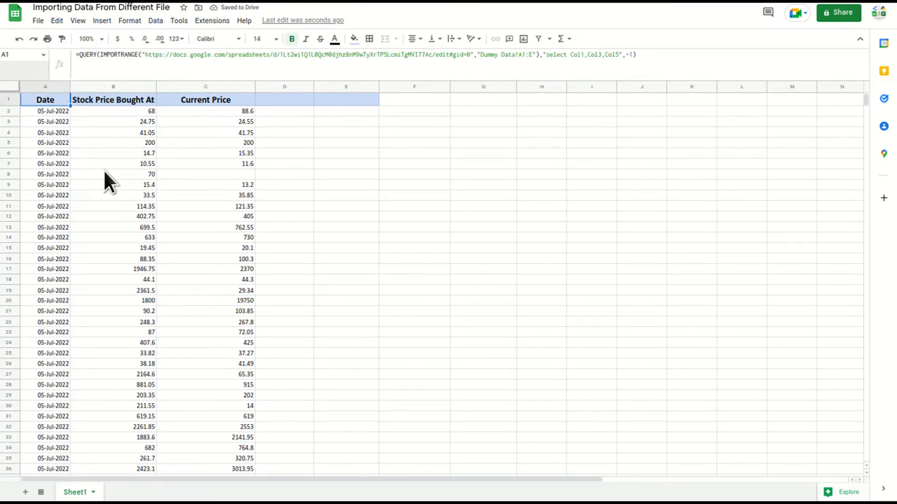
pyautogui.click(584, 55)
pyautogui.press('Return')
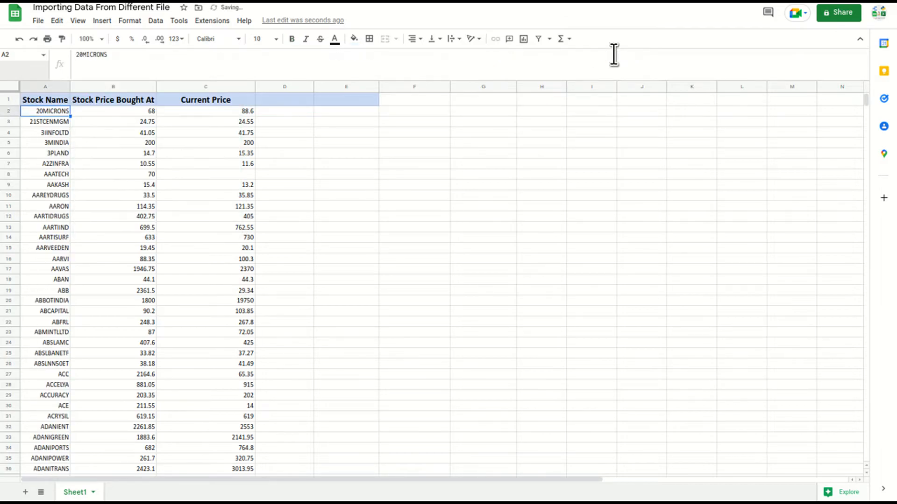
# Check A1's formula and the imported columns without changes, ending back at cell A1
pyautogui.click(52, 101)
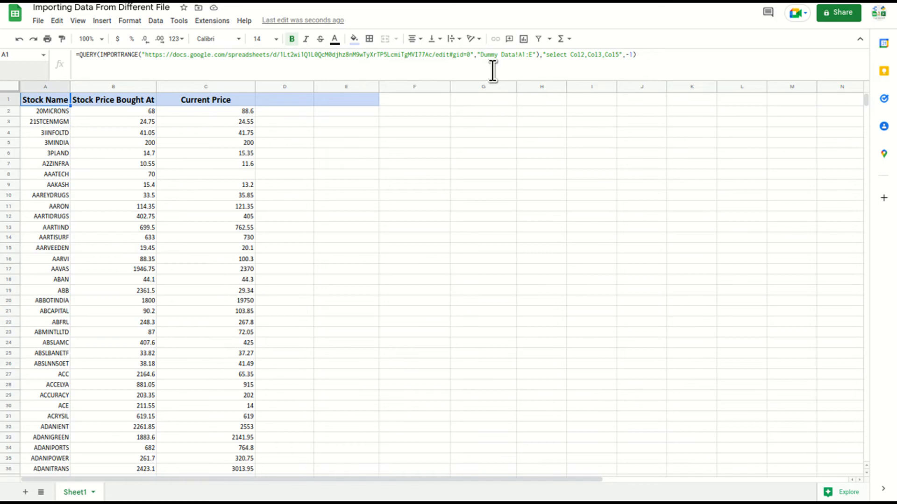
pyautogui.click(638, 55)
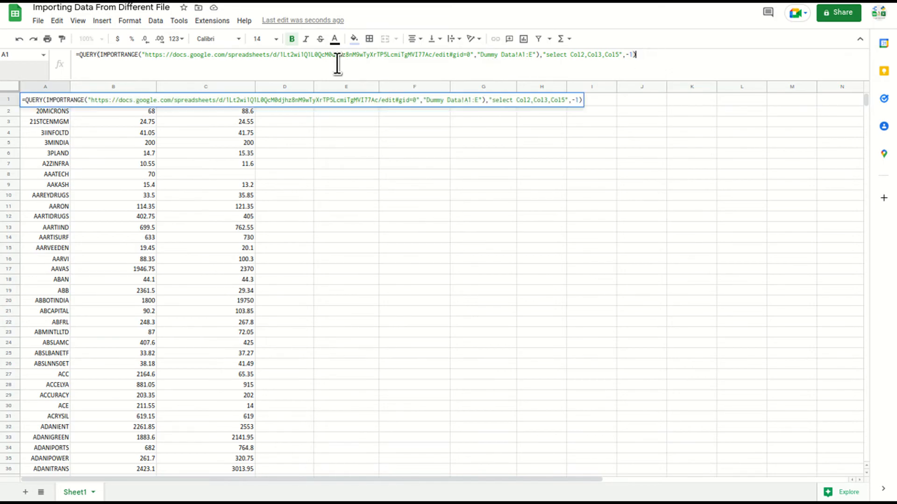
pyautogui.keyDown('shift'); pyautogui.click(81, 55); pyautogui.keyUp('shift')
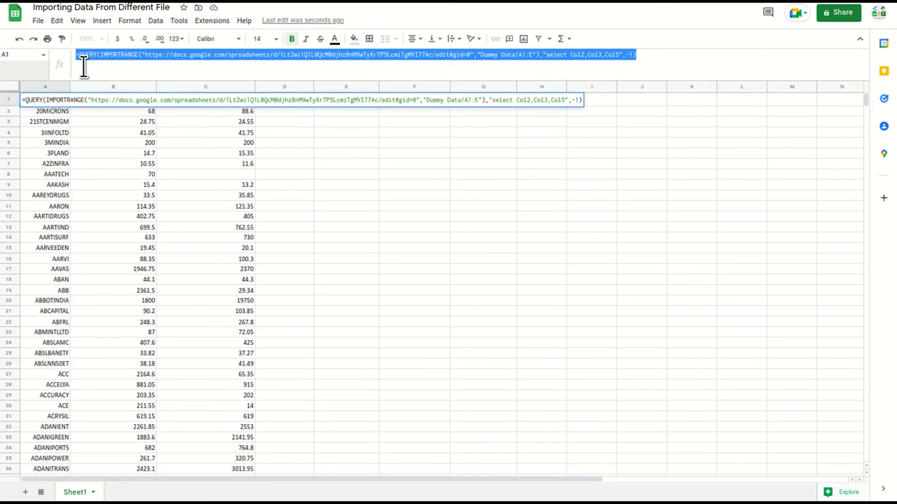
pyautogui.click(47, 132)
pyautogui.click(57, 95)
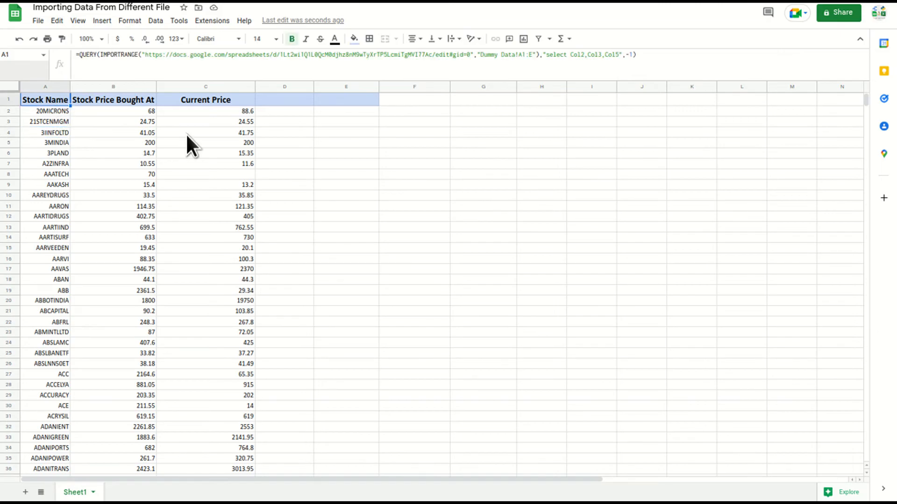
pyautogui.moveTo(290, 86); pyautogui.dragTo(625, 88)
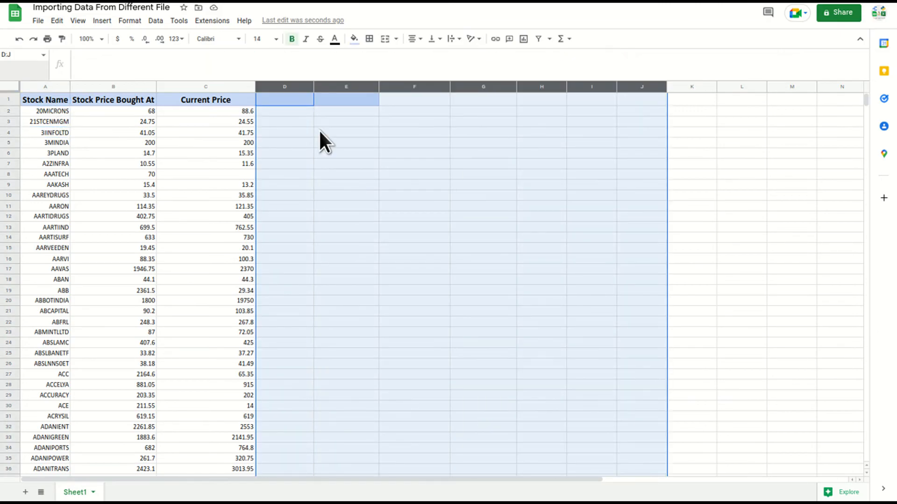
pyautogui.click(286, 133)
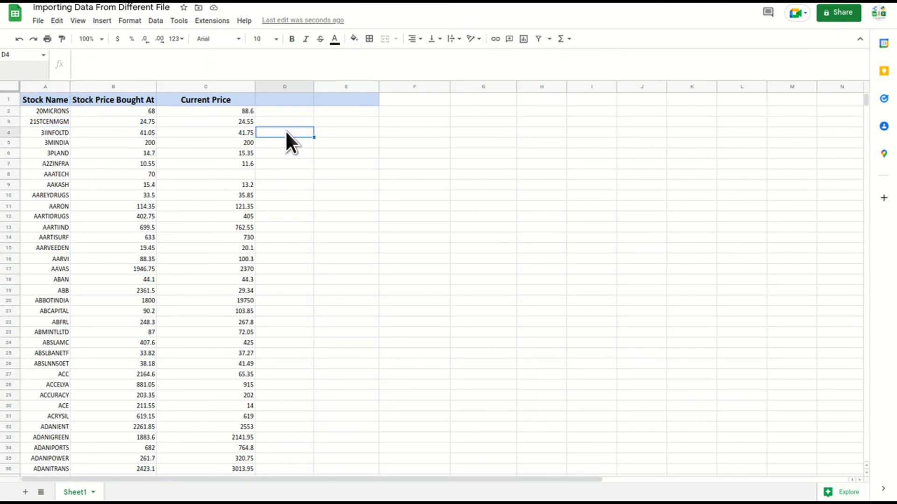
pyautogui.hotkey('ctrl', 'Up')
pyautogui.hotkey('ctrl', 'Left')
pyautogui.hotkey('ctrl', 'Left')
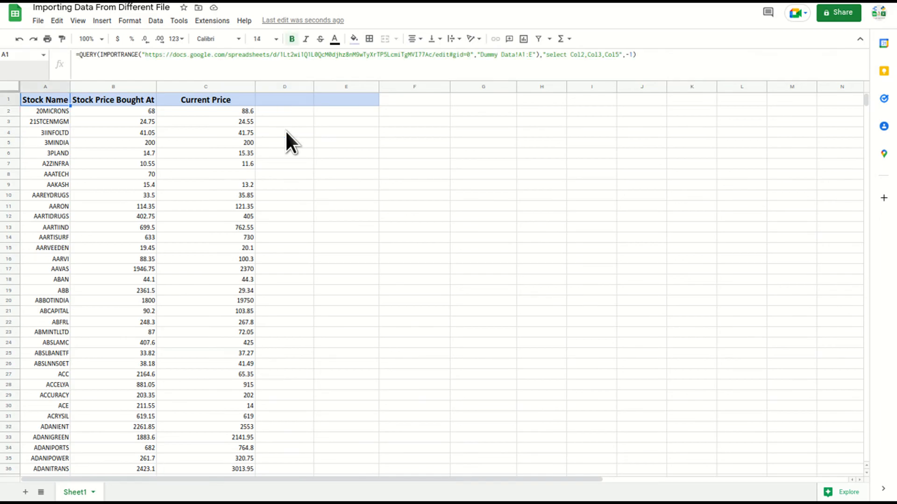